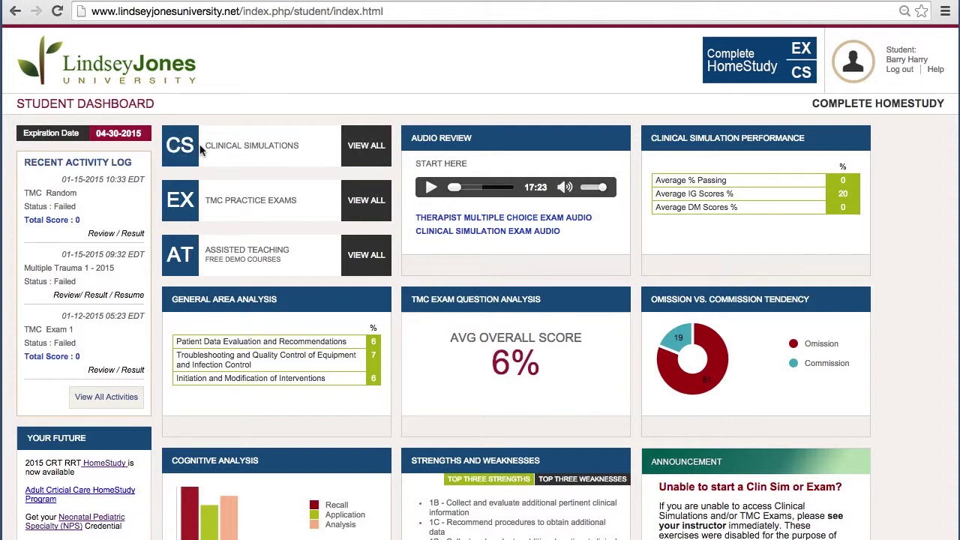
# Open the full list of clinical simulations and look through the available cases and their categories.
pyautogui.click(365, 148)
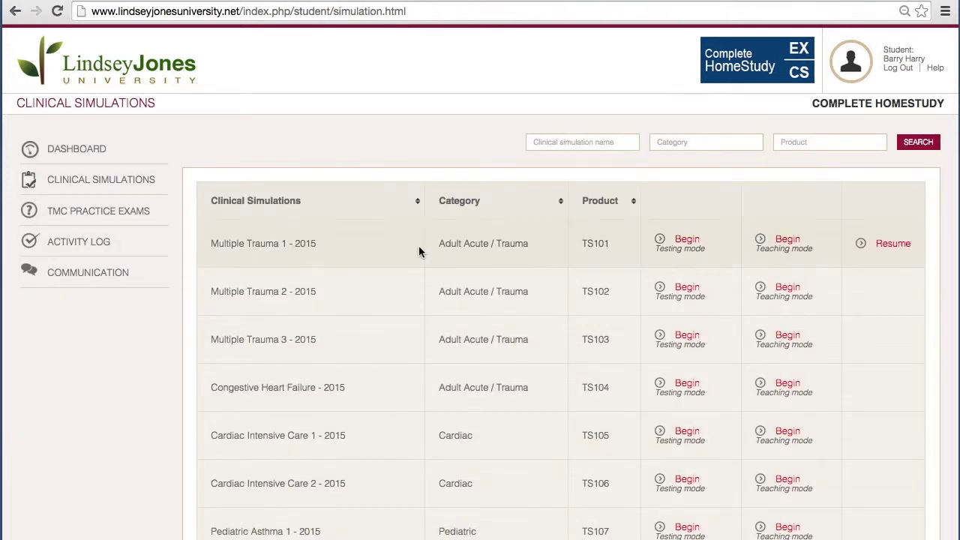
pyautogui.scroll(-5, 419, 248)
pyautogui.scroll(-15, 420, 253)
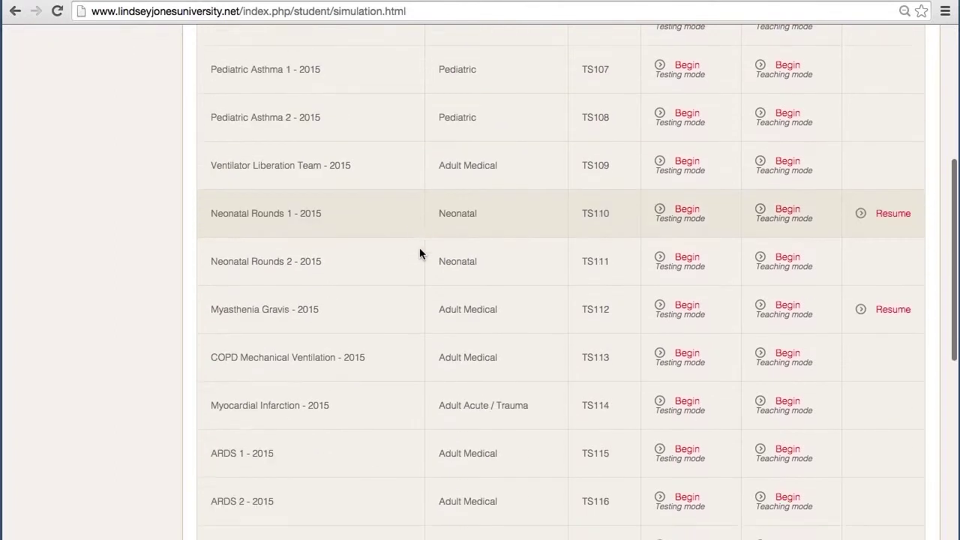
pyautogui.scroll(-1, 419, 253)
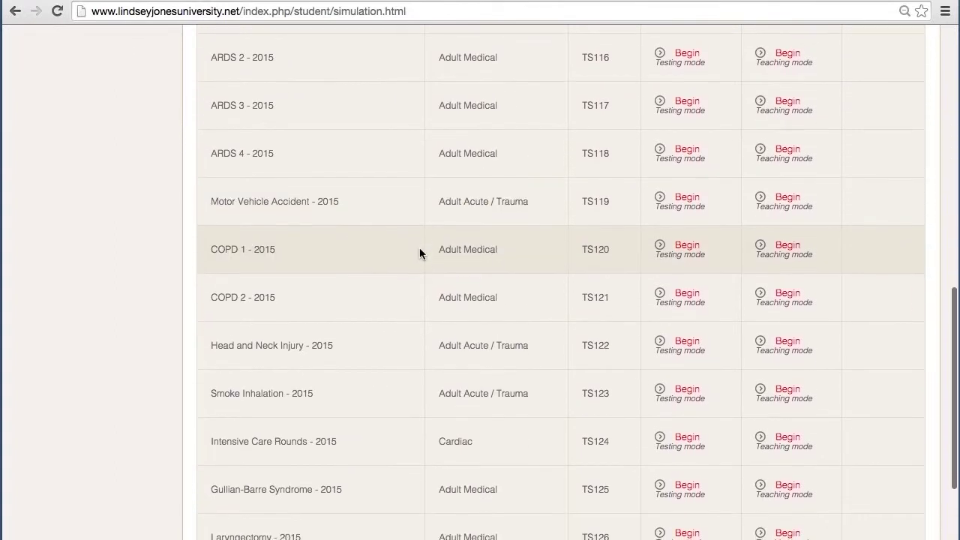
pyautogui.scroll(-12, 419, 253)
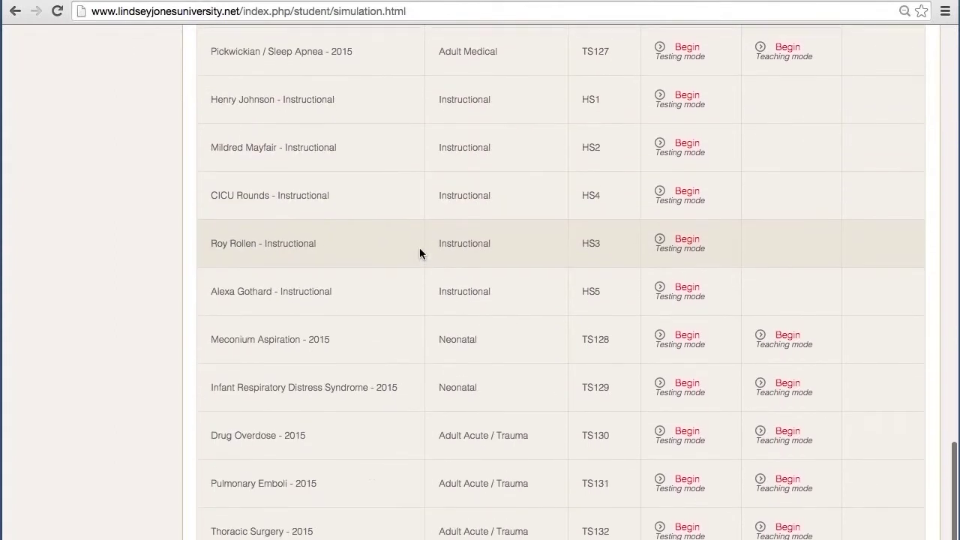
pyautogui.scroll(-5, 419, 252)
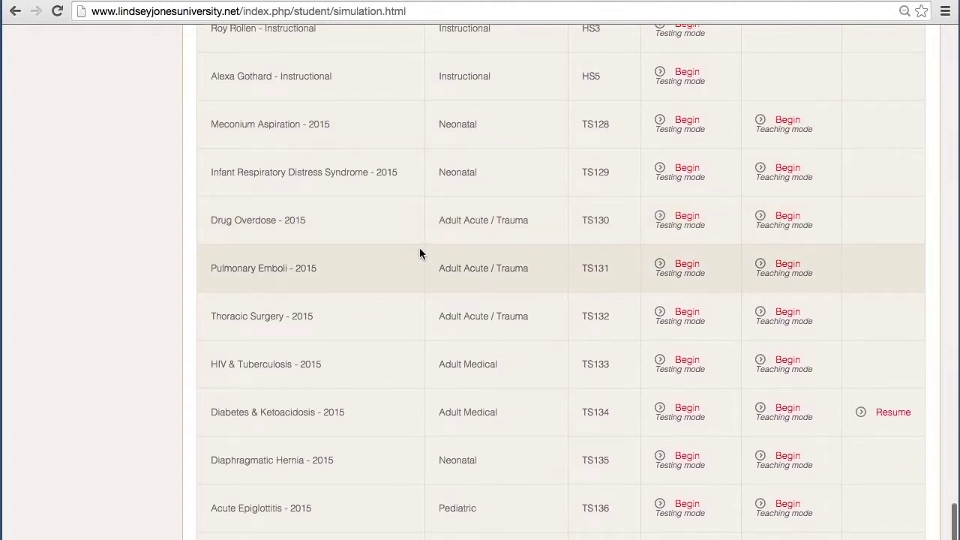
pyautogui.scroll(20, 419, 249)
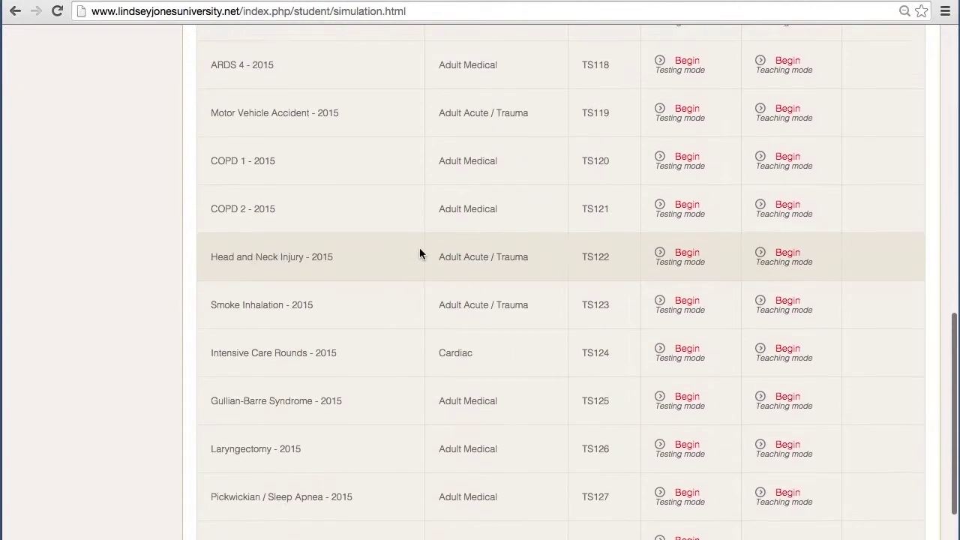
pyautogui.scroll(3, 419, 247)
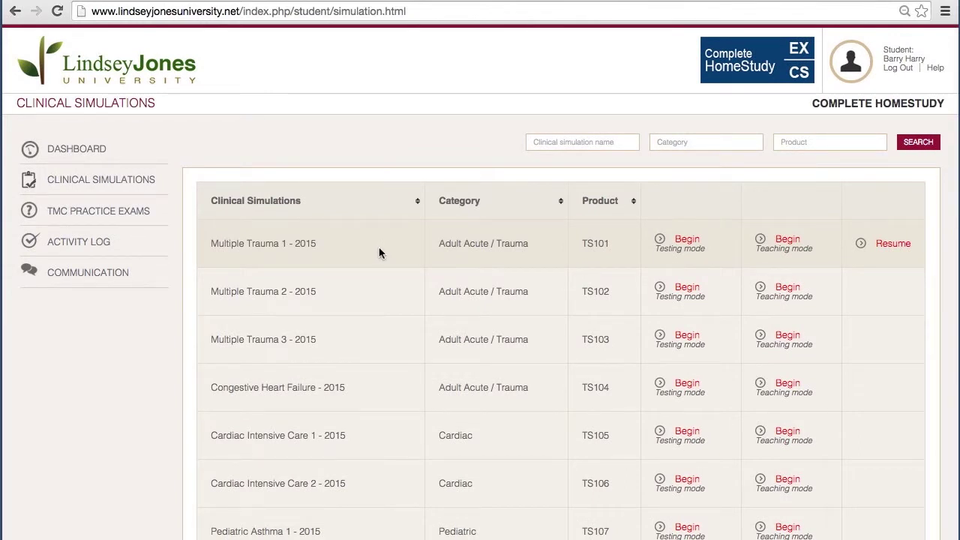
# Examine which simulations offer testing mode, teaching mode and resume options, including the instructional cases.
pyautogui.scroll(-4, 380, 249)
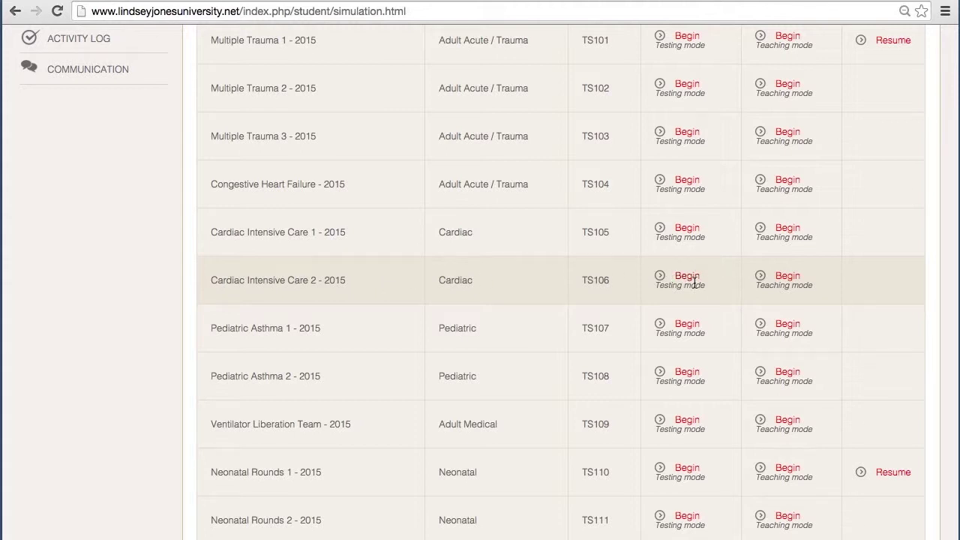
pyautogui.scroll(-5, 694, 282)
pyautogui.scroll(8, 694, 282)
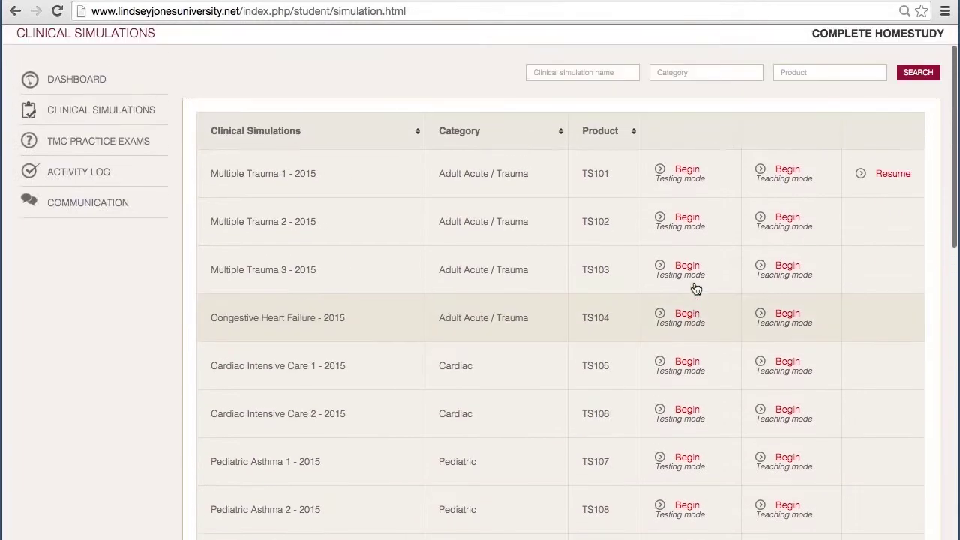
pyautogui.scroll(-15, 694, 281)
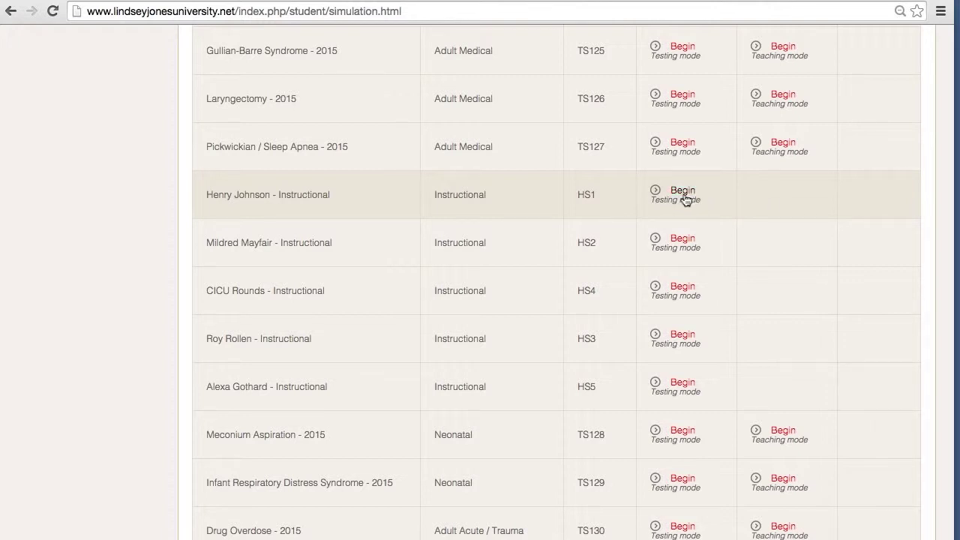
pyautogui.scroll(8, 680, 203)
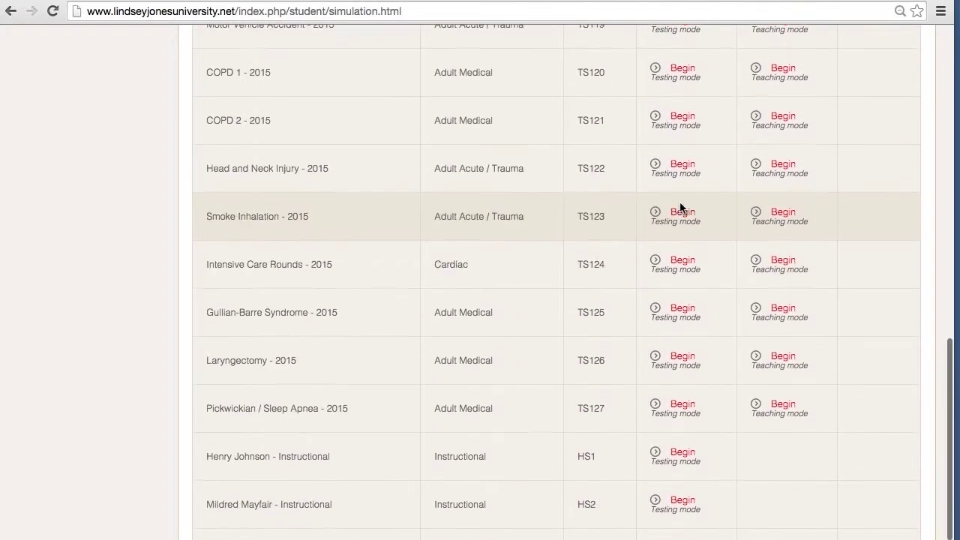
pyautogui.scroll(3, 679, 202)
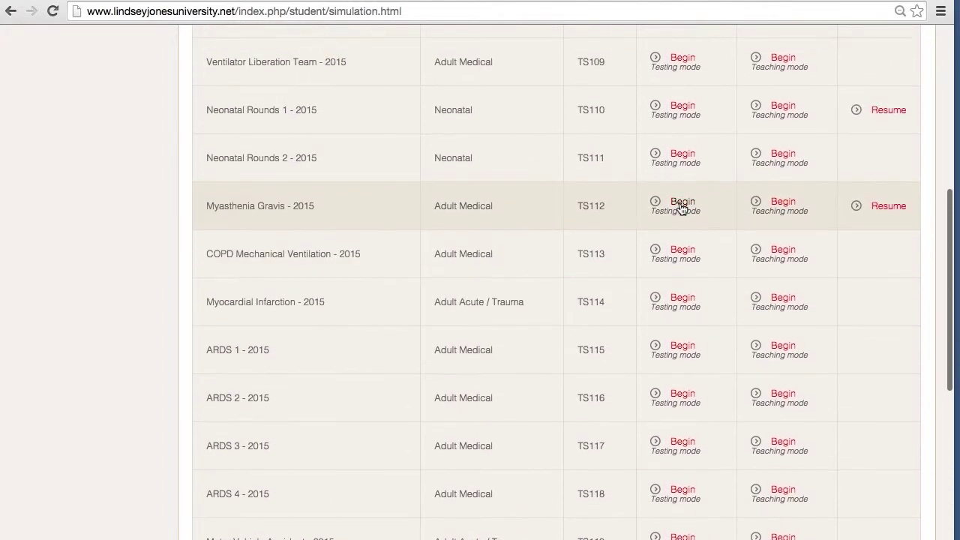
pyautogui.scroll(3, 679, 202)
pyautogui.scroll(3, 680, 202)
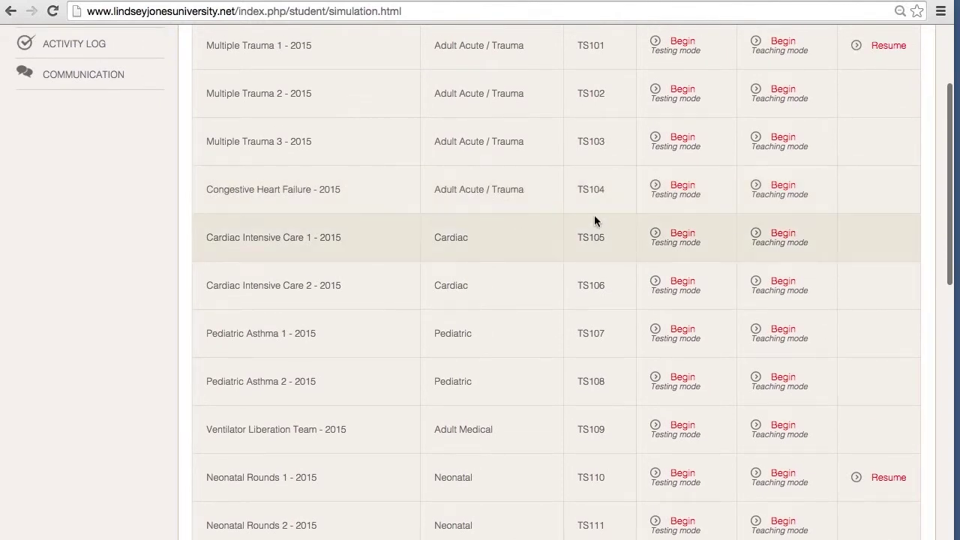
pyautogui.scroll(3, 594, 214)
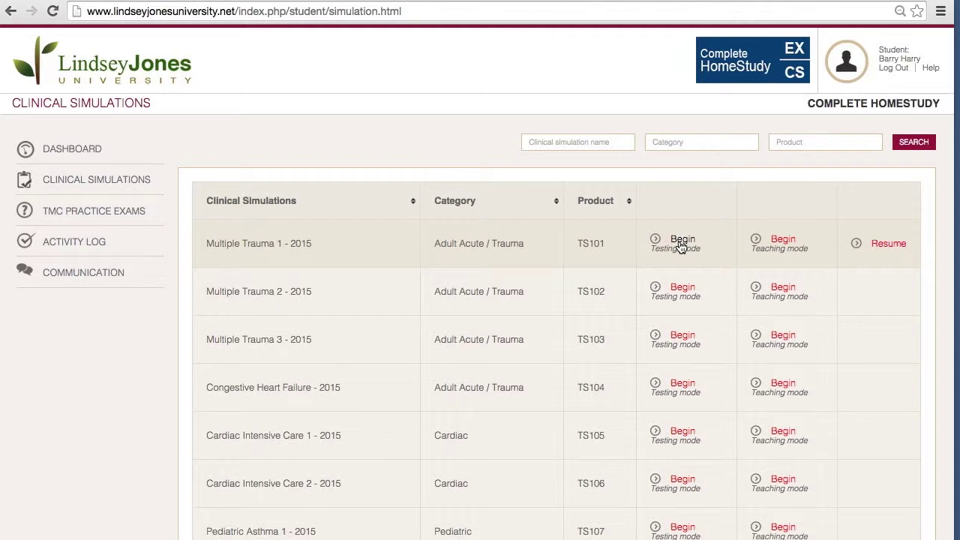
# Begin the Multiple Trauma 1 - 2015 simulation in teaching mode and read the Triage Center scenario.
pyautogui.click(783, 240)
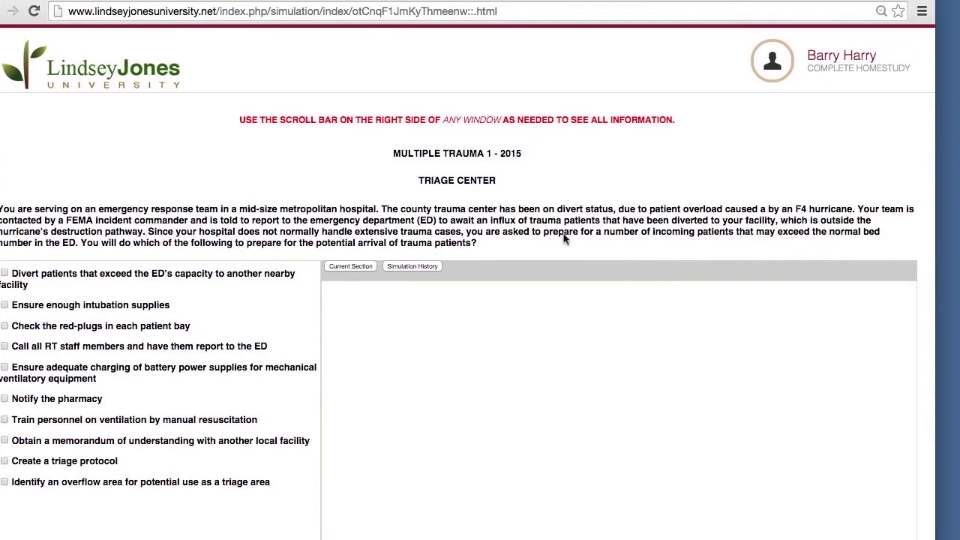
pyautogui.scroll(-2, 241, 242)
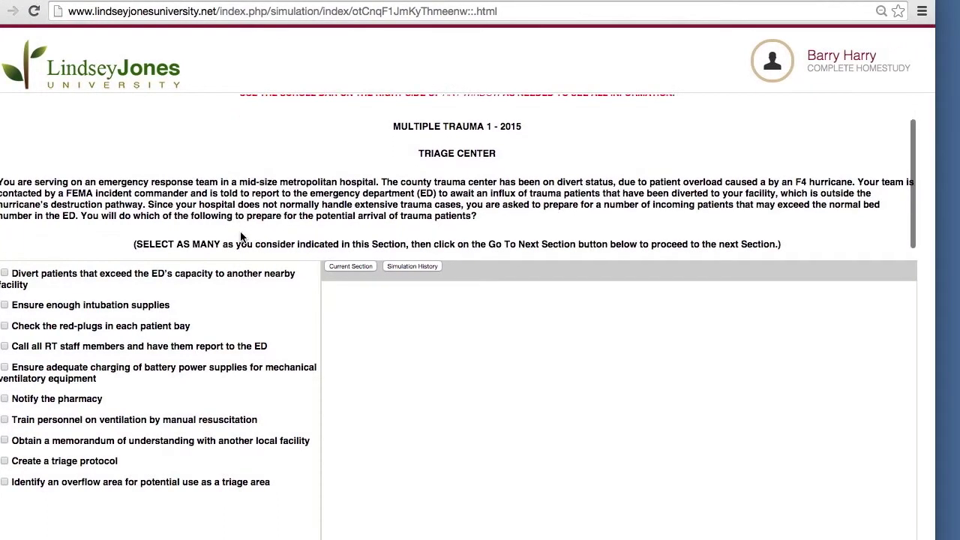
pyautogui.scroll(2, 250, 212)
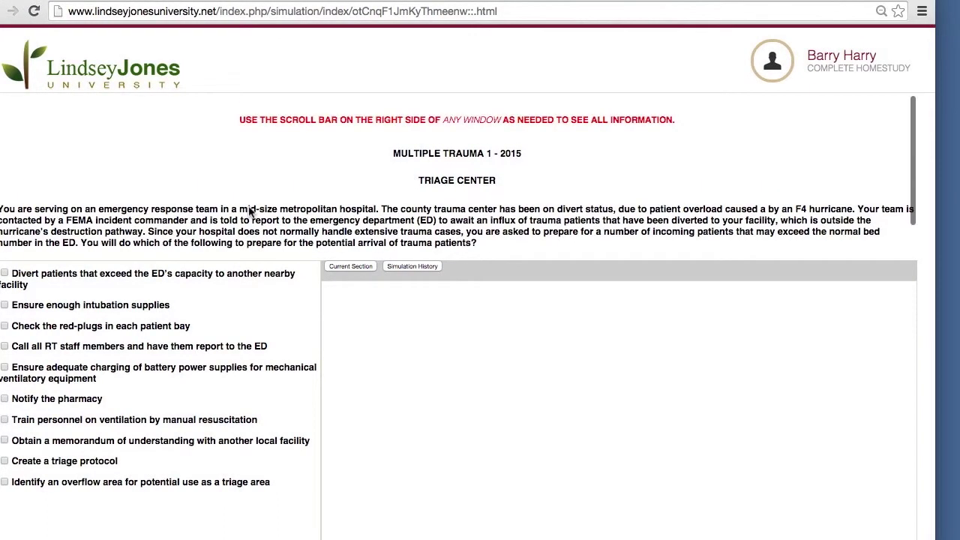
pyautogui.scroll(-2, 251, 212)
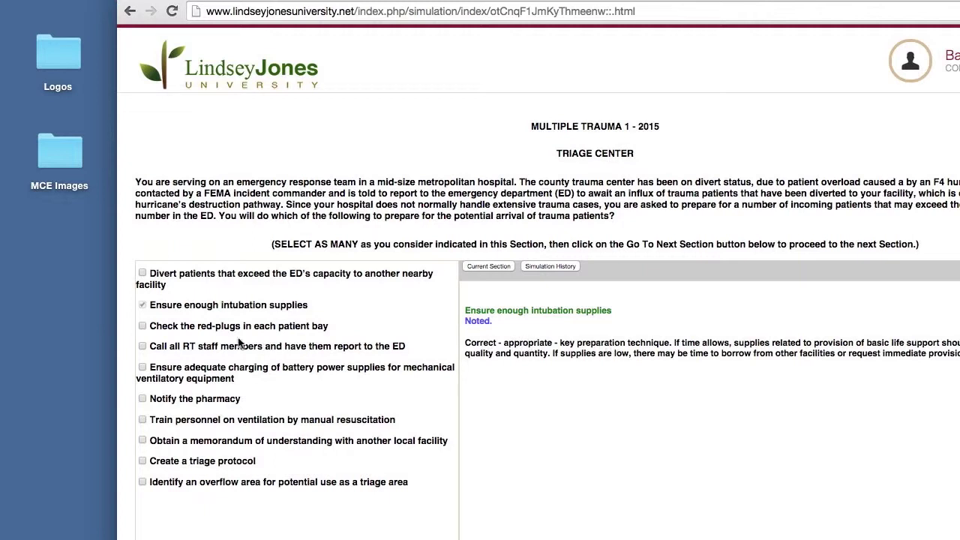
# Choose calling all RT staff, notifying the pharmacy, training personnel on manual resuscitation, and obtaining a memorandum of understanding.
pyautogui.click(142, 345)
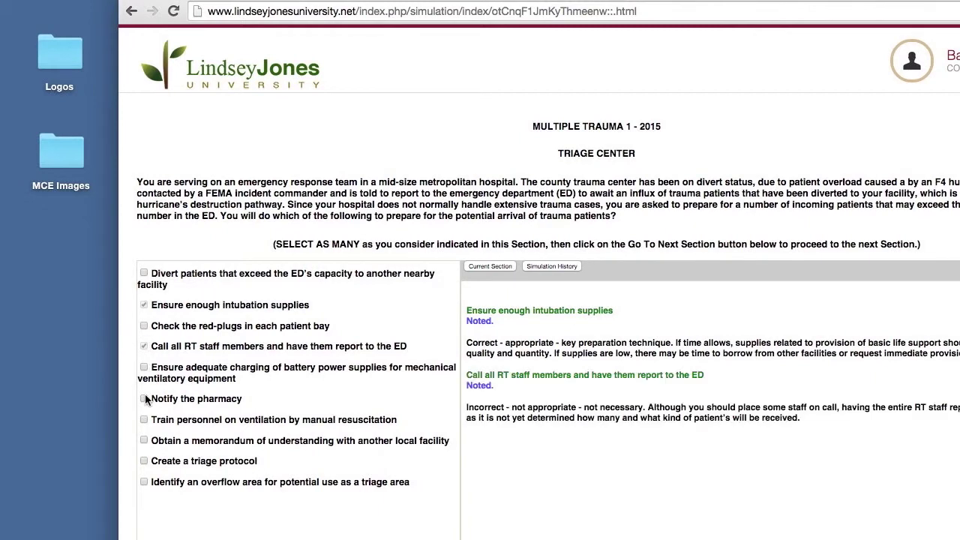
pyautogui.click(145, 398)
pyautogui.click(145, 420)
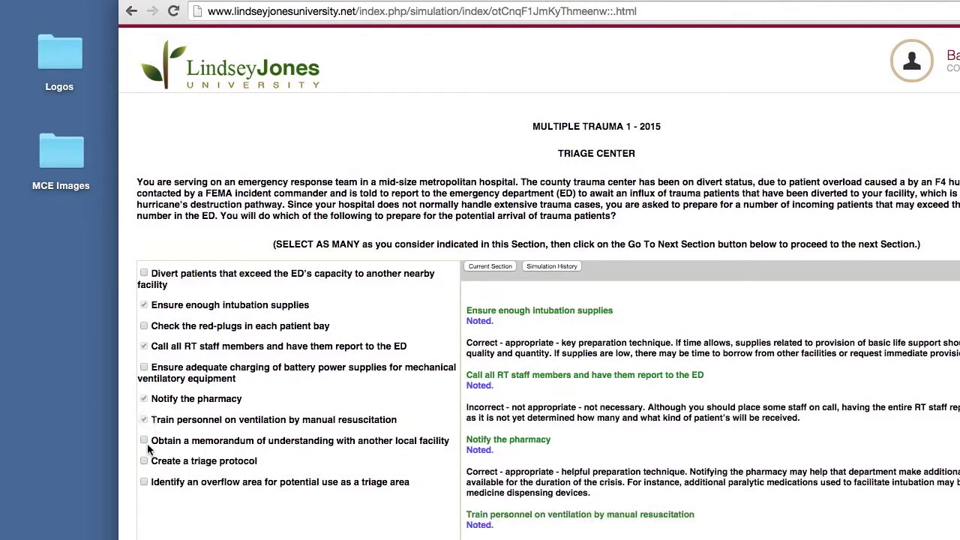
pyautogui.click(145, 441)
# Review the simulation history, compare it with the current section's responses, and return to the history.
pyautogui.click(551, 267)
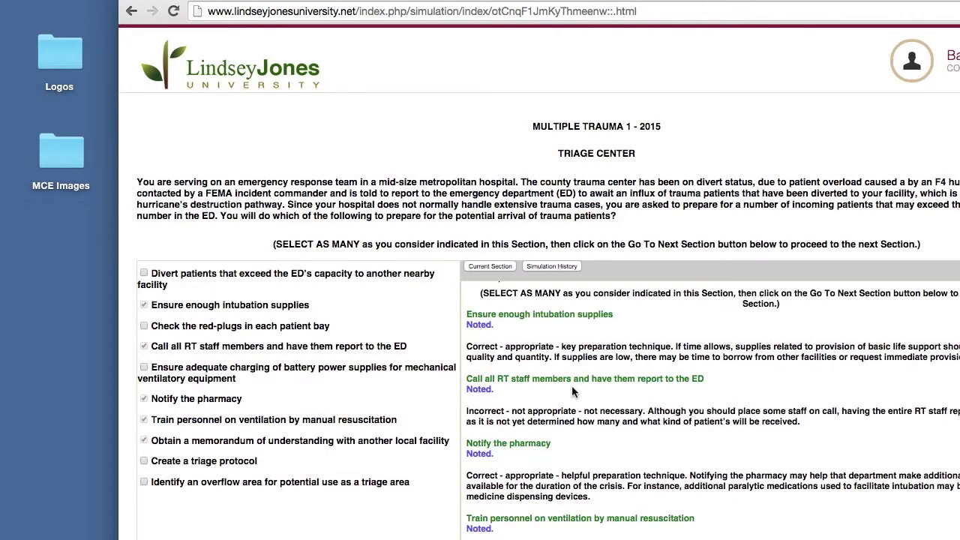
pyautogui.scroll(4, 572, 386)
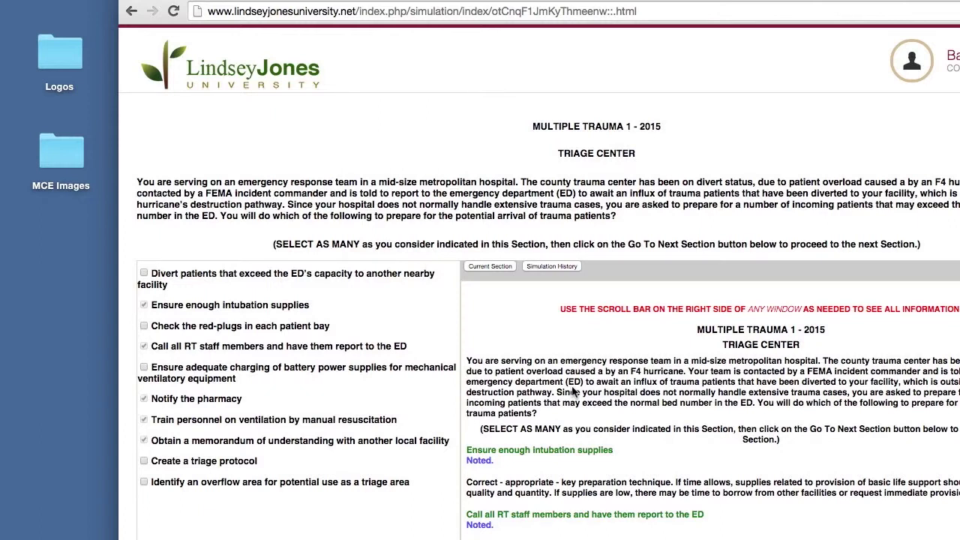
pyautogui.scroll(-2, 573, 392)
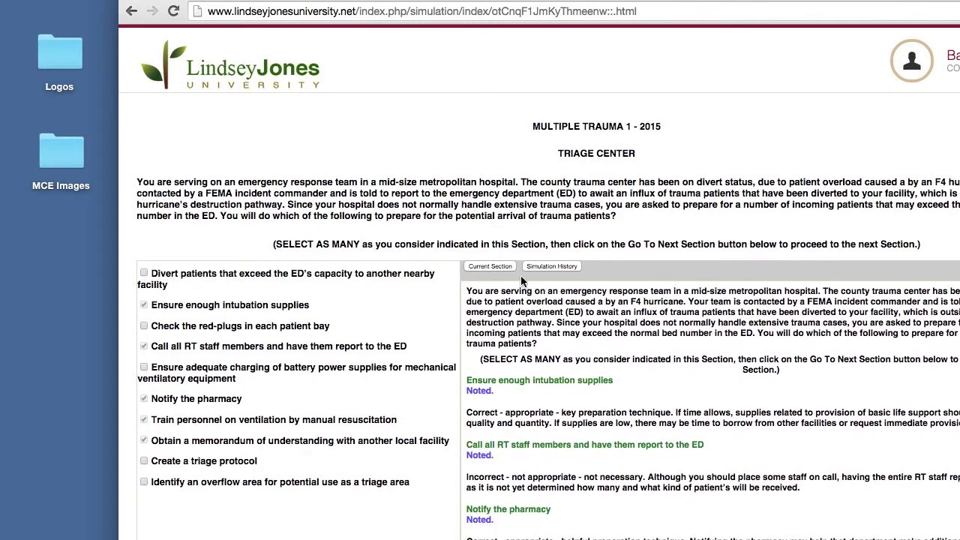
pyautogui.click(500, 268)
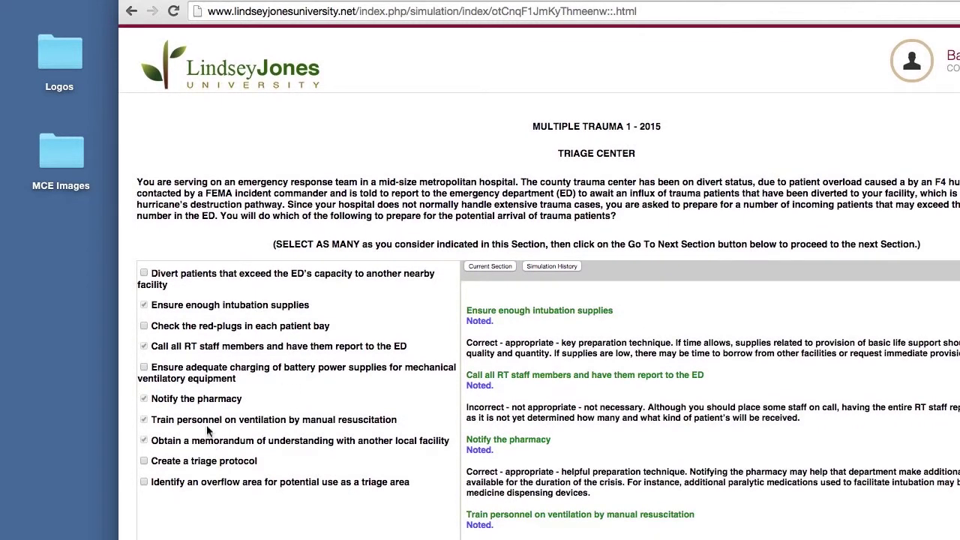
pyautogui.click(565, 268)
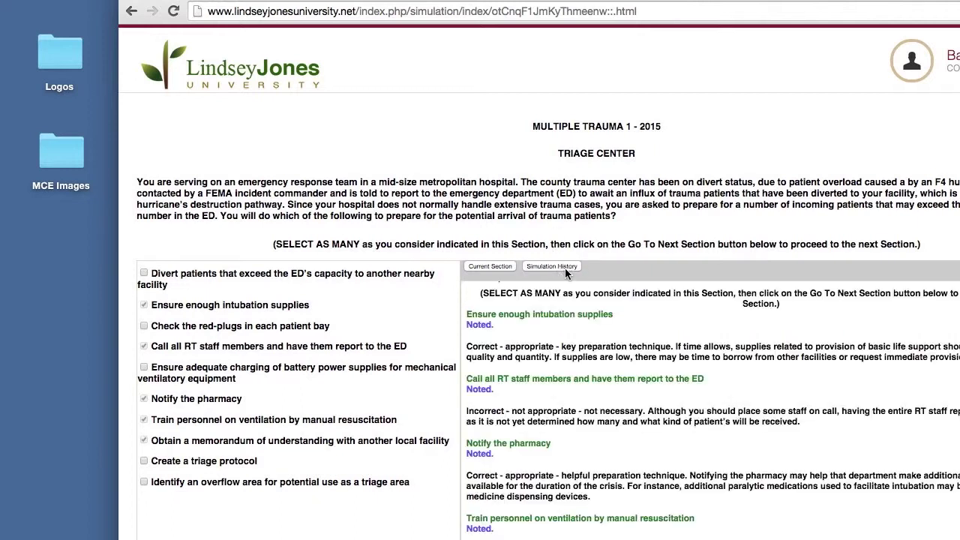
# Finish the Triage Center section and continue to the next section of the simulation.
pyautogui.scroll(-5, 262, 453)
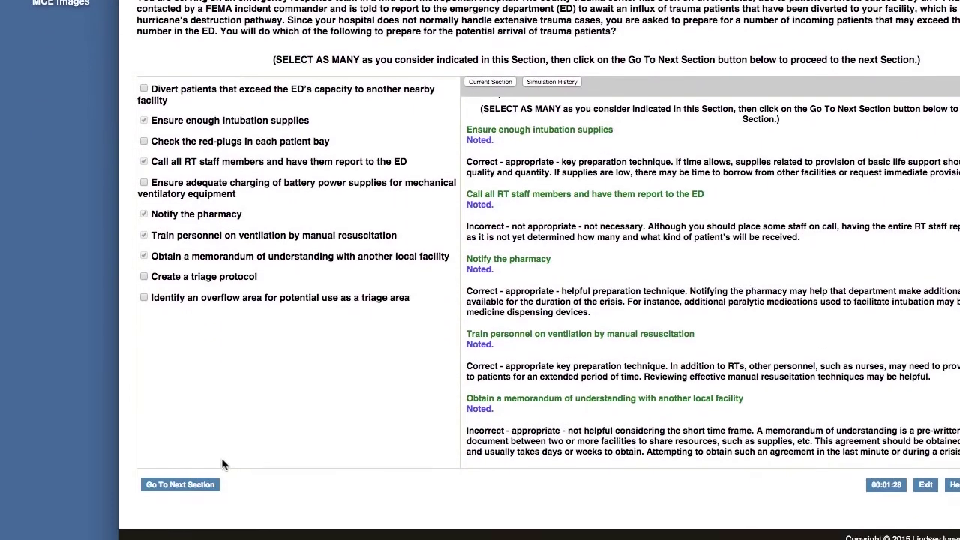
pyautogui.scroll(-1, 153, 249)
pyautogui.click(180, 455)
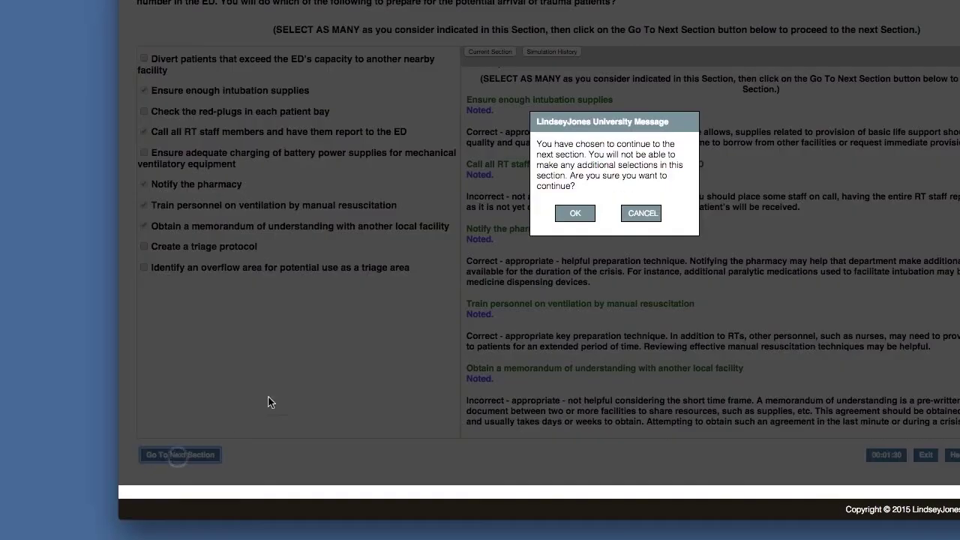
pyautogui.click(575, 217)
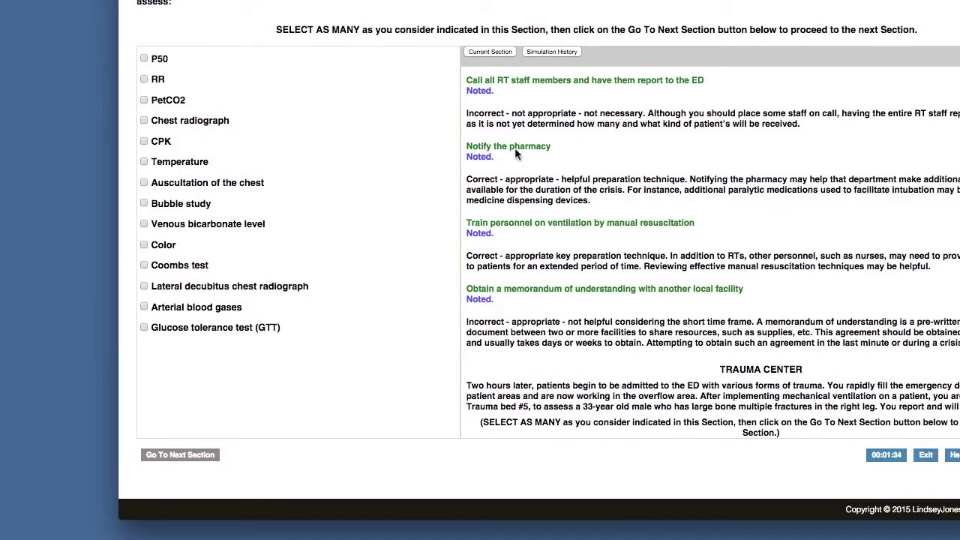
# Assess RR, temperature, auscultation of the chest, color and arterial blood gases for the trauma patient, and continue to the next section.
pyautogui.scroll(3, 385, 99)
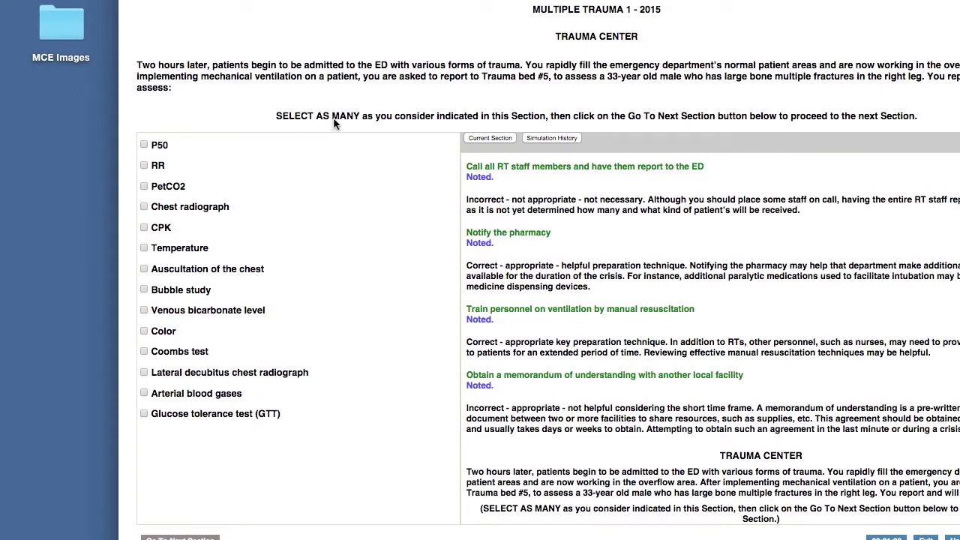
pyautogui.click(145, 165)
pyautogui.click(147, 247)
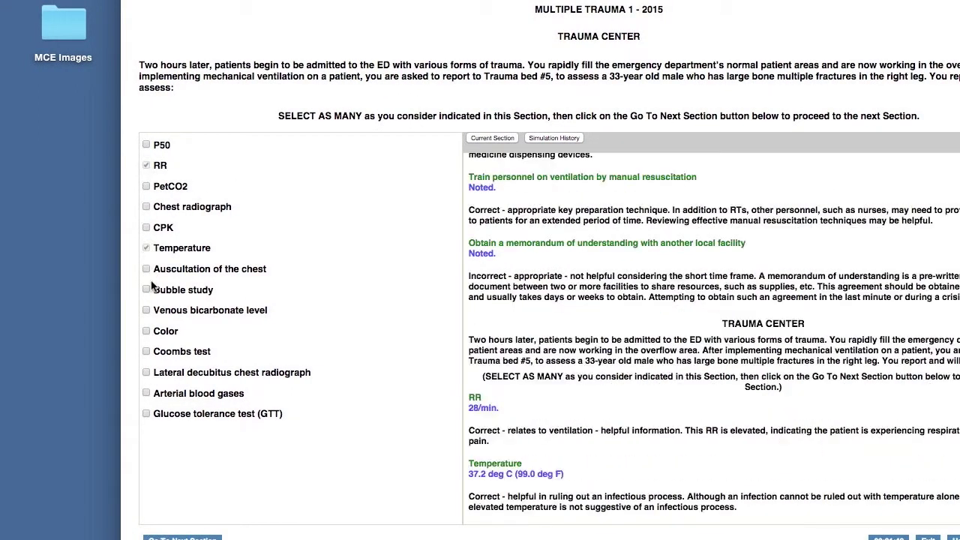
pyautogui.click(147, 269)
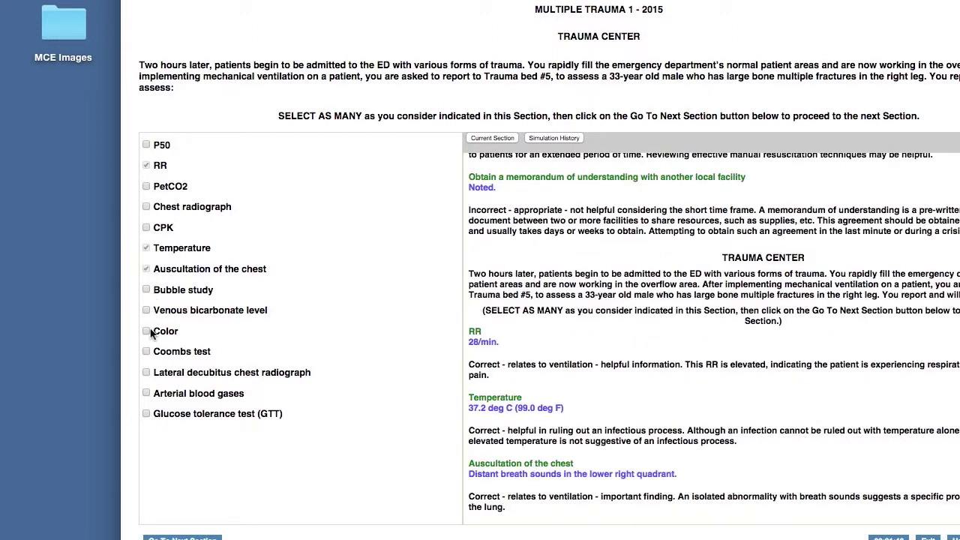
pyautogui.click(147, 331)
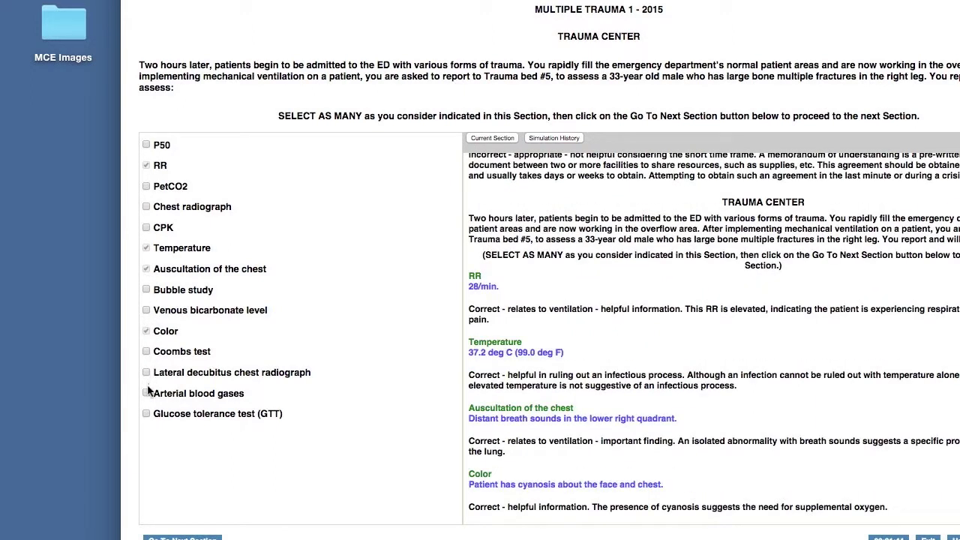
pyautogui.click(147, 393)
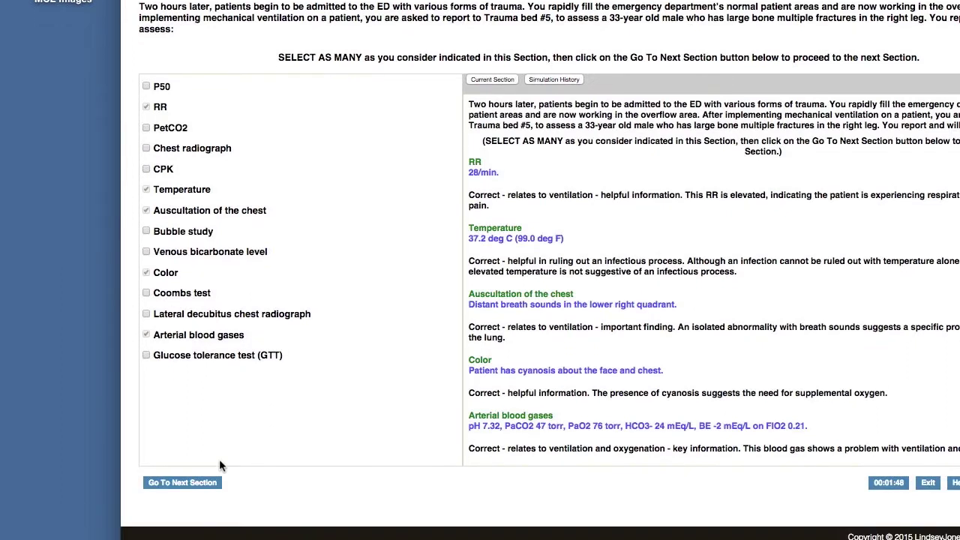
pyautogui.click(201, 463)
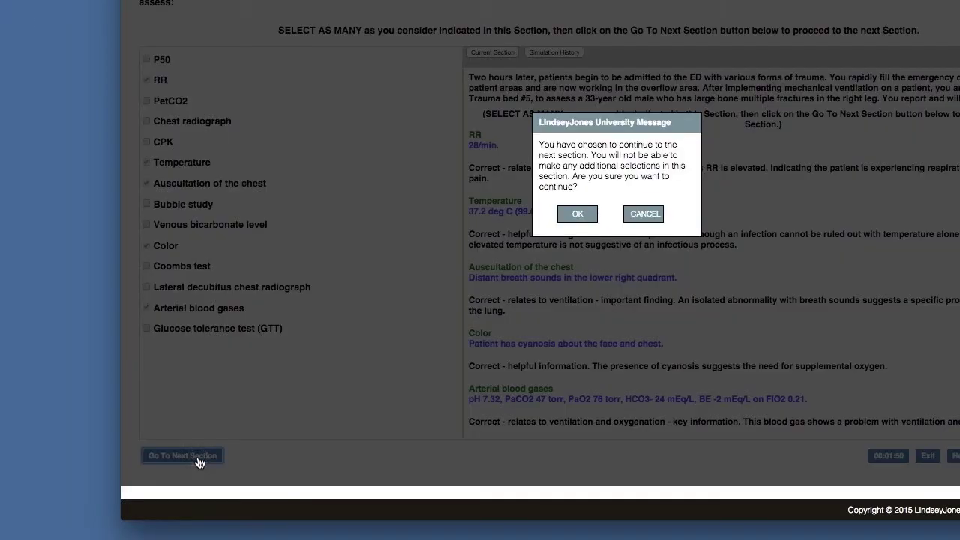
pyautogui.click(582, 215)
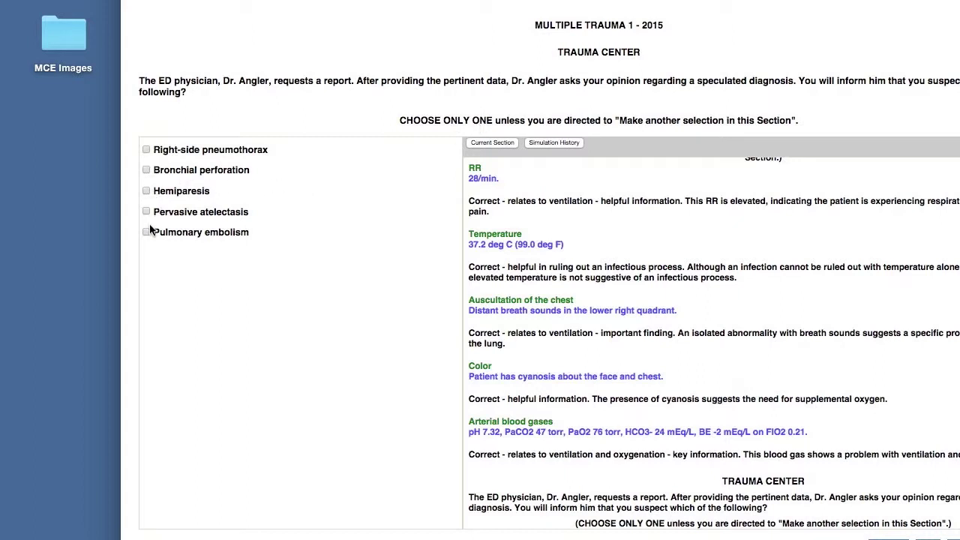
# Report bronchial perforation as the suspected diagnosis, replace it with right-side pneumothorax, and acknowledge the responses.
pyautogui.click(147, 170)
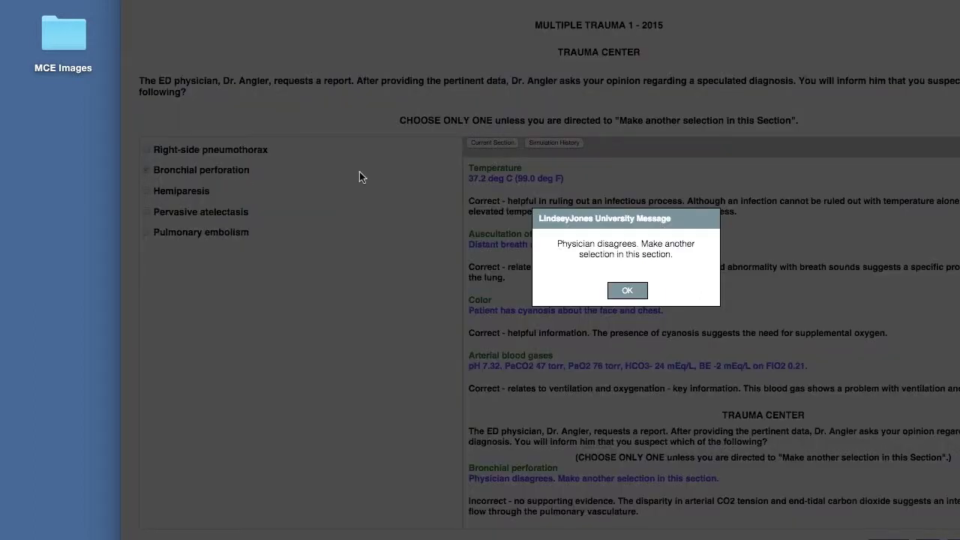
pyautogui.click(626, 291)
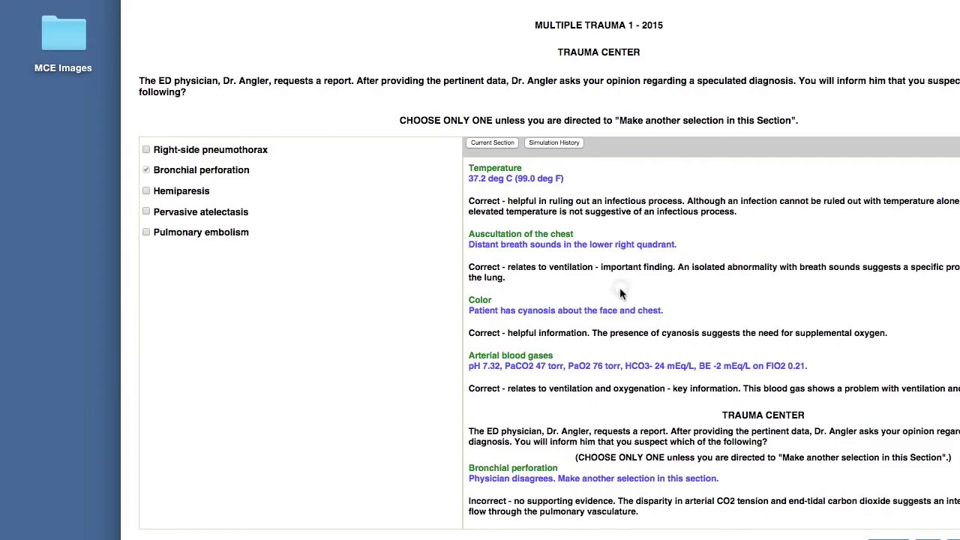
pyautogui.click(146, 150)
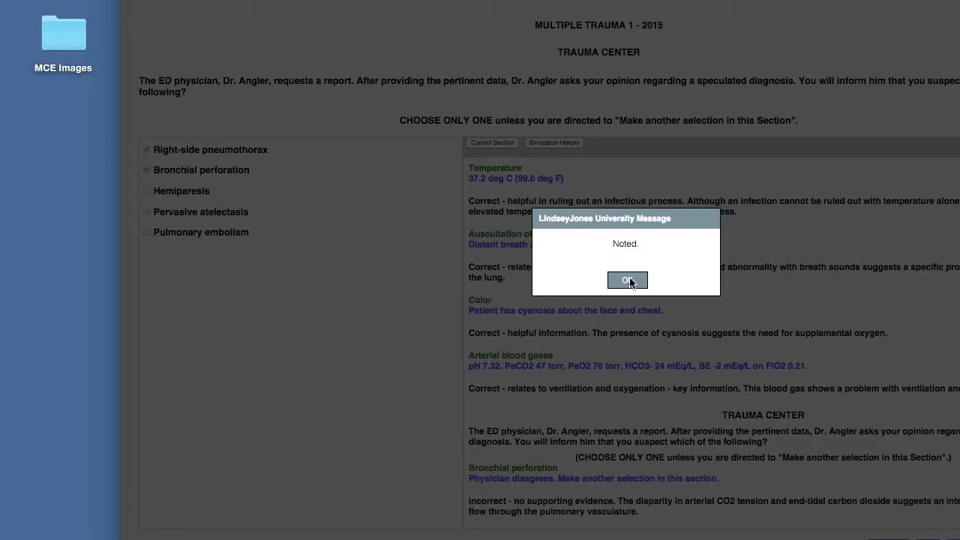
pyautogui.click(628, 280)
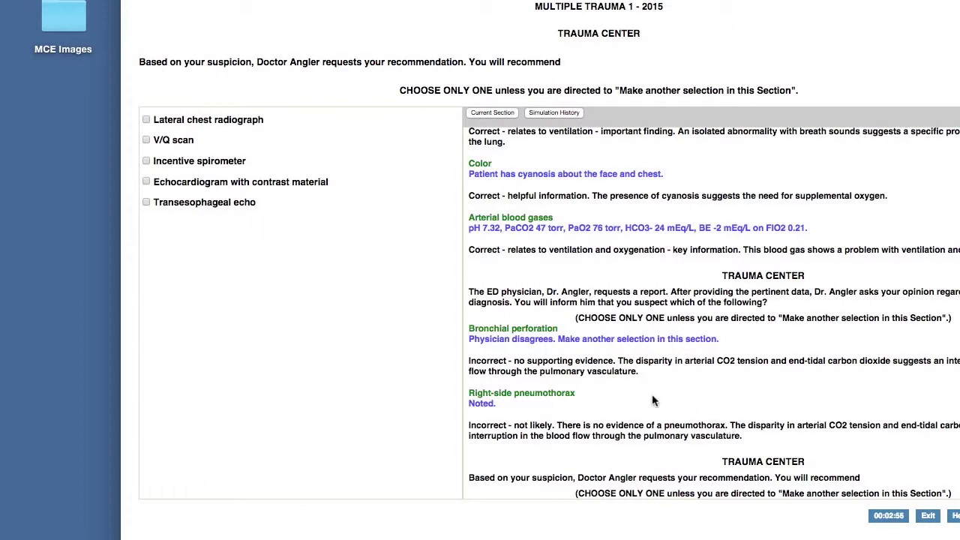
# Recommend an incentive spirometer, a lateral chest radiograph and a V/Q scan in that order, acknowledging each physician response.
pyautogui.click(147, 161)
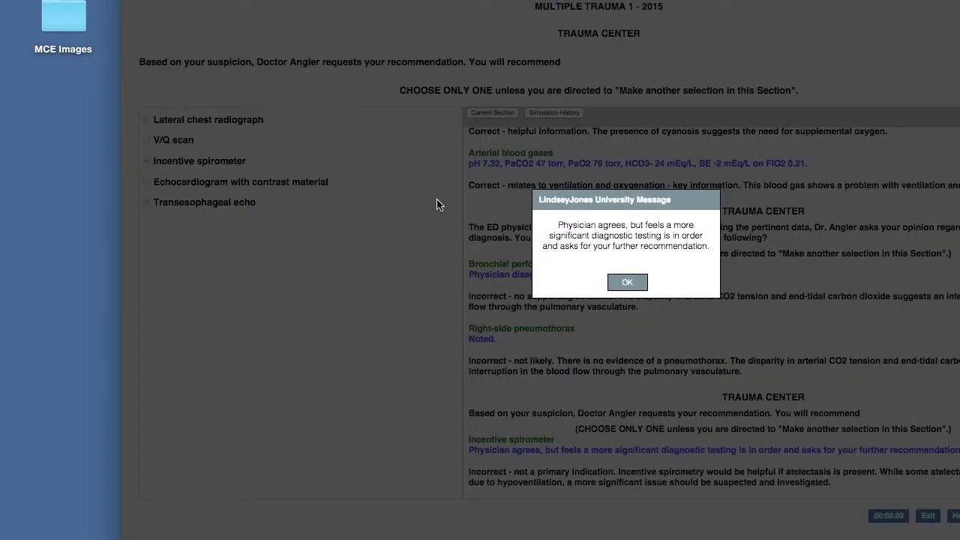
pyautogui.click(640, 284)
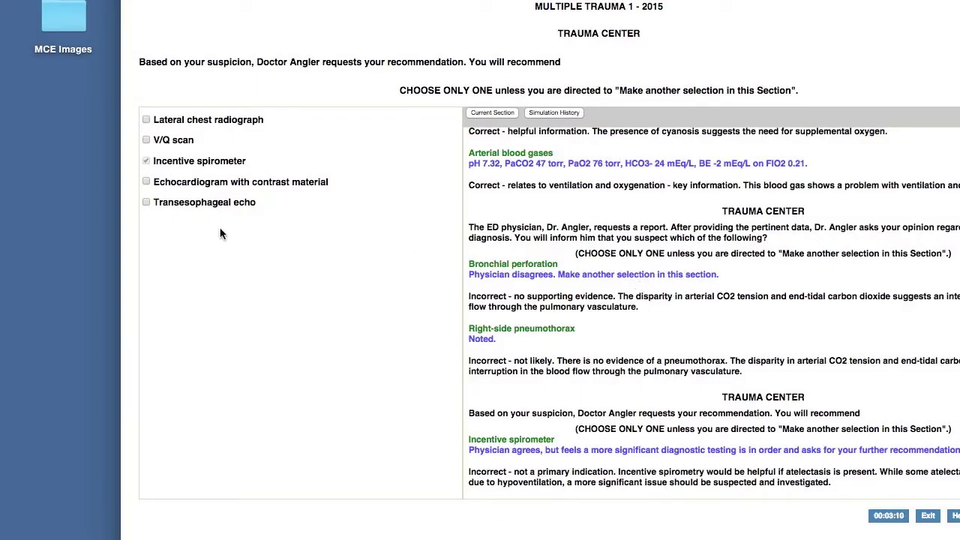
pyautogui.click(147, 121)
pyautogui.click(636, 275)
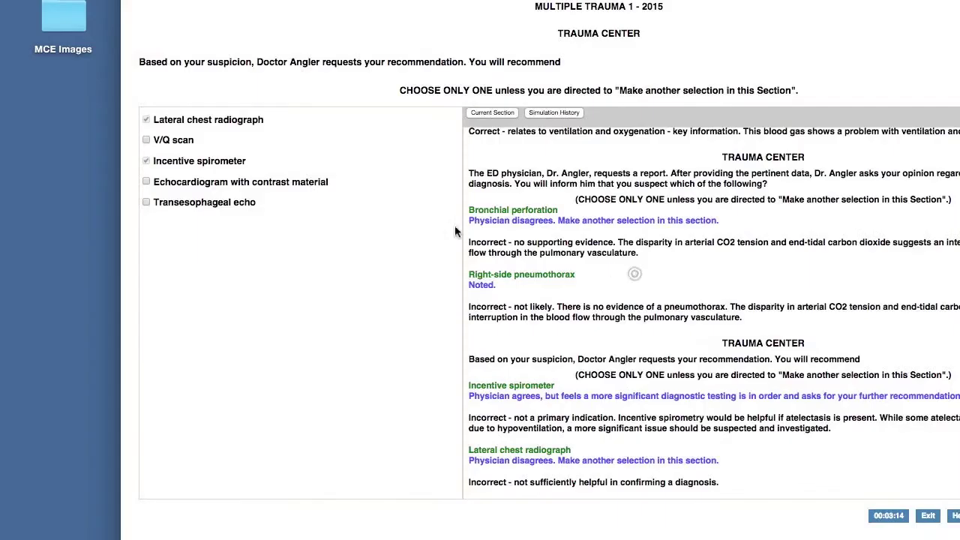
pyautogui.click(147, 140)
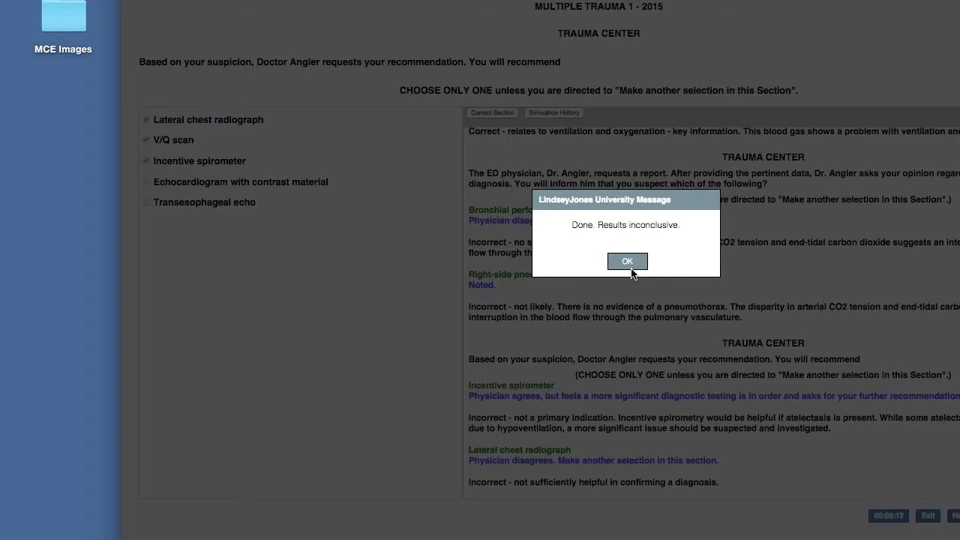
pyautogui.click(627, 261)
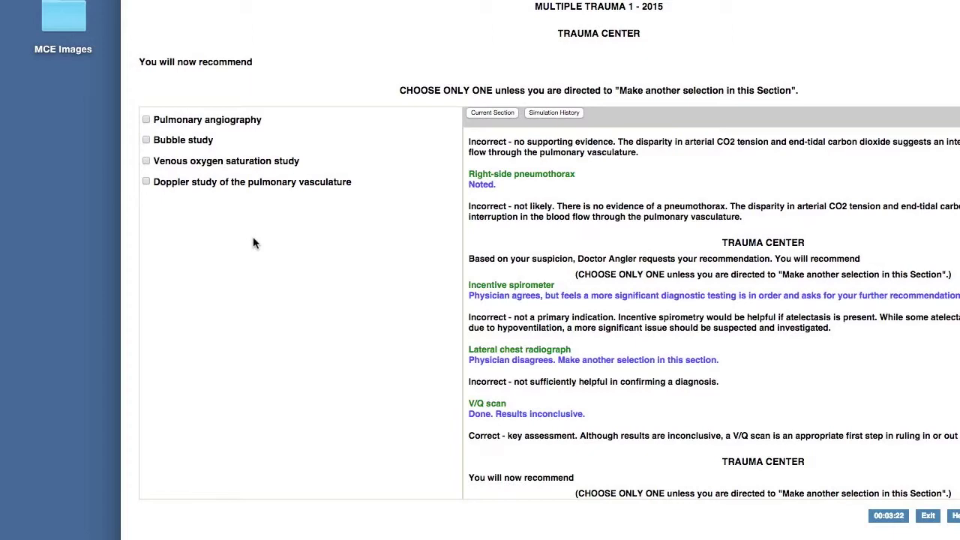
# Recommend a bubble study and, as the next selection, pulmonary angiography, acknowledging each response.
pyautogui.click(146, 140)
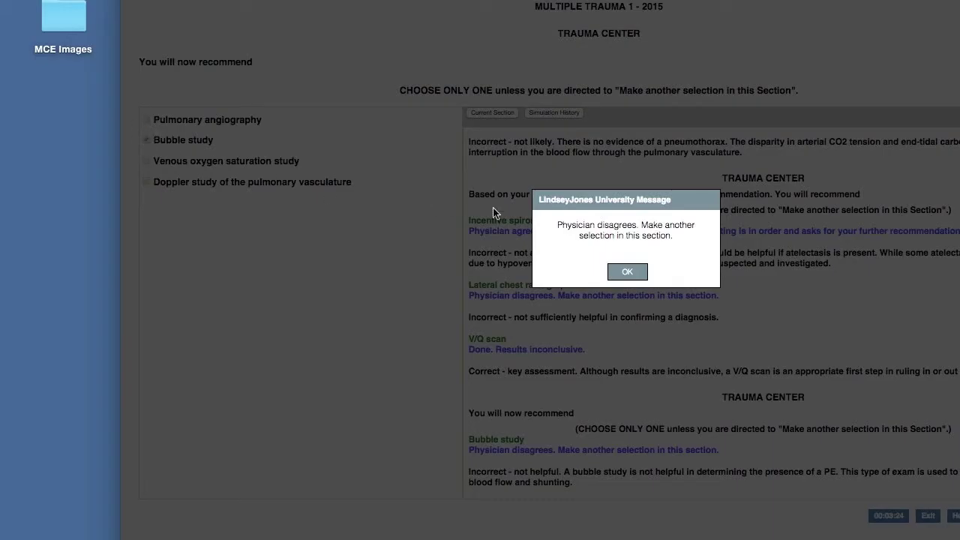
pyautogui.click(631, 273)
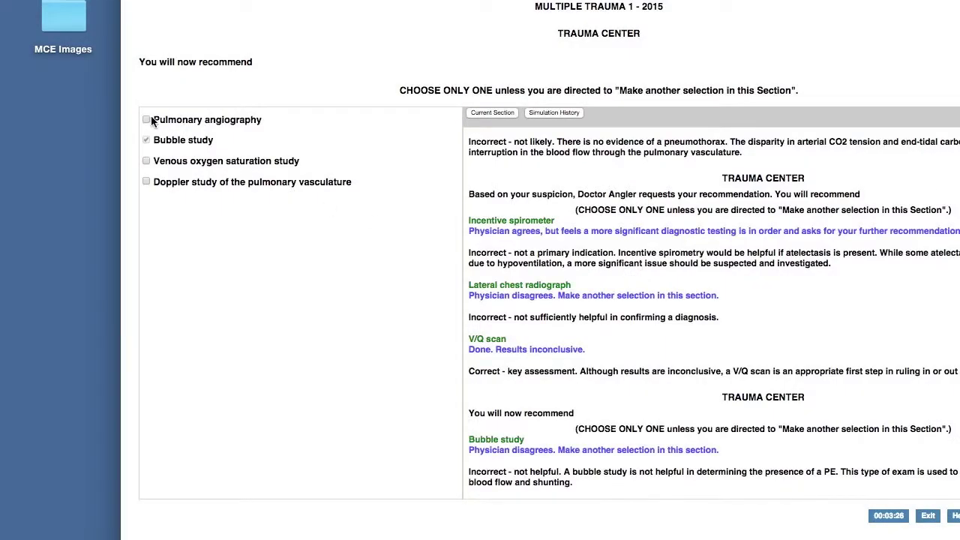
pyautogui.click(147, 120)
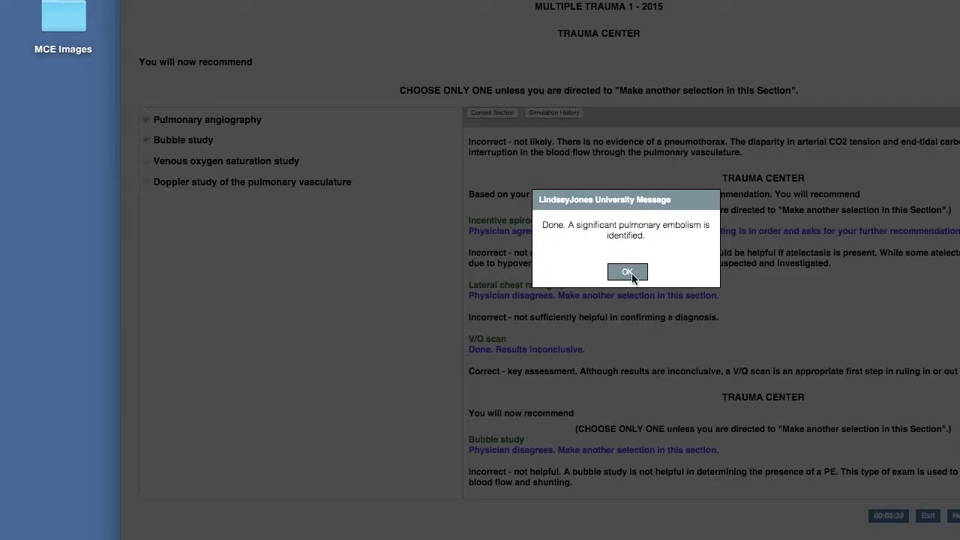
pyautogui.click(628, 273)
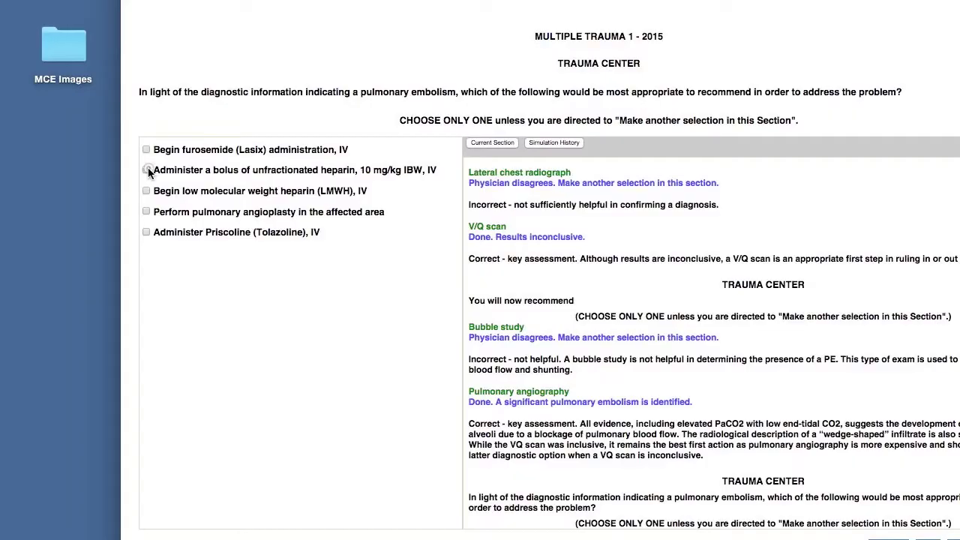
# Treat the pulmonary embolism by recommending a bolus of unfractionated heparin, 10 mg/kg IBW, followed by low molecular weight heparin (LMWH), IV.
pyautogui.click(147, 170)
pyautogui.click(631, 301)
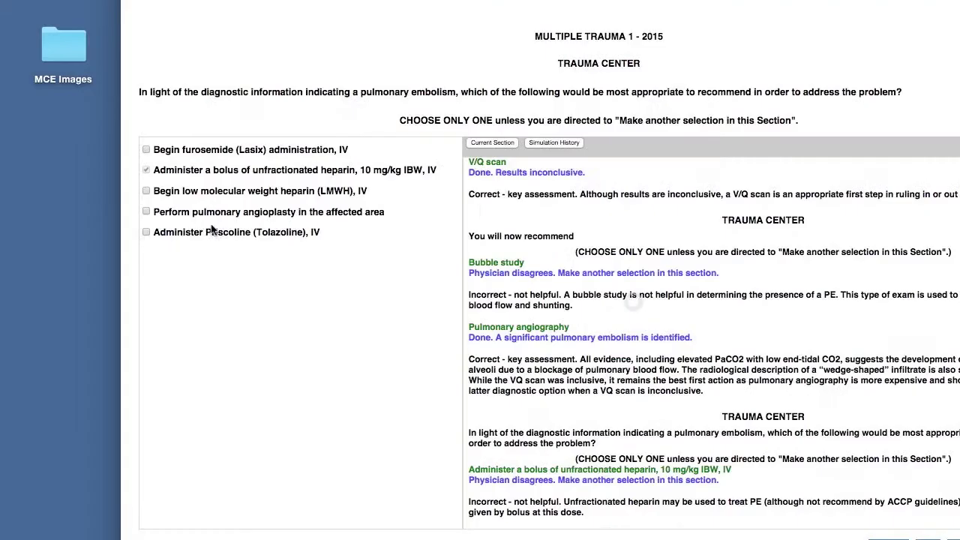
pyautogui.click(148, 191)
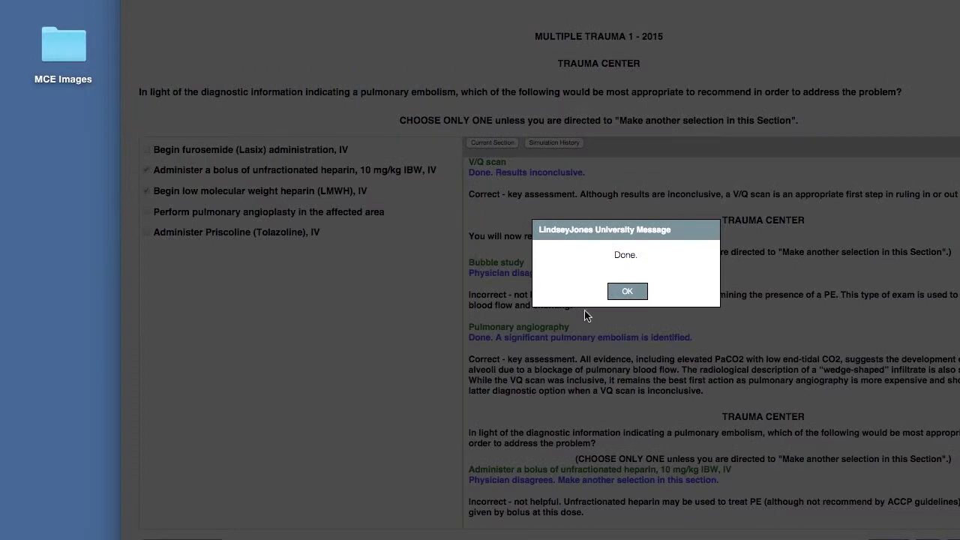
pyautogui.click(627, 291)
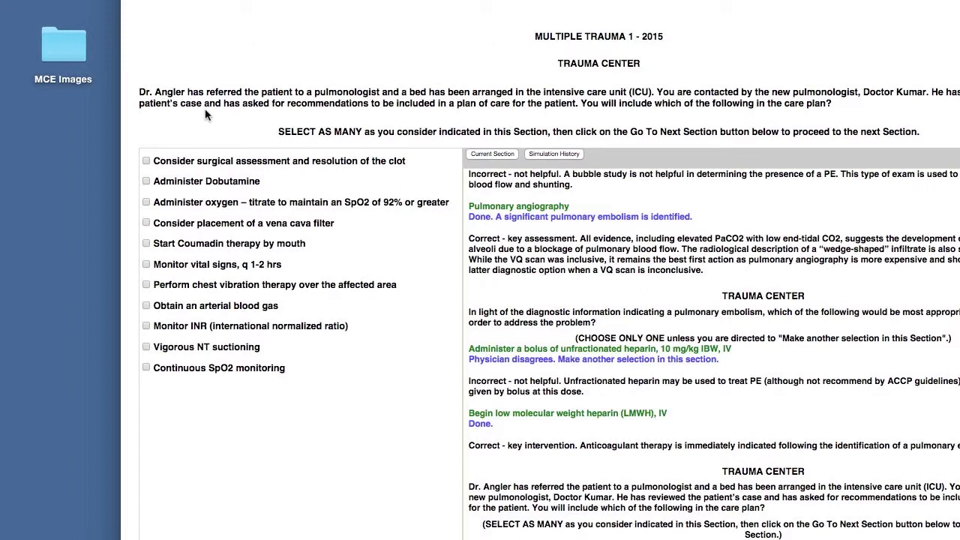
# Include Dobutamine, titrated oxygen, a vena cava filter, an arterial blood gas and INR monitoring in the care plan, and continue to the next section.
pyautogui.click(146, 181)
pyautogui.click(148, 222)
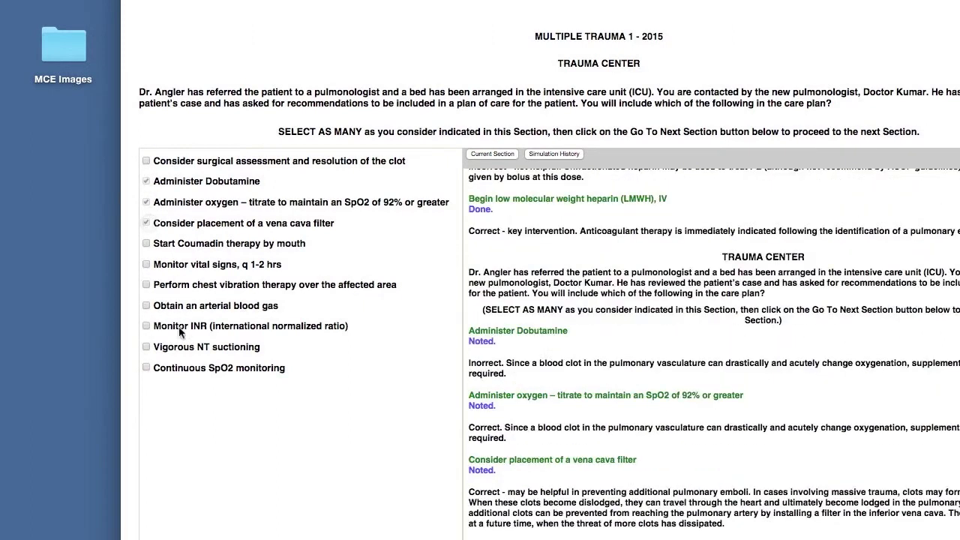
pyautogui.click(150, 305)
pyautogui.click(150, 325)
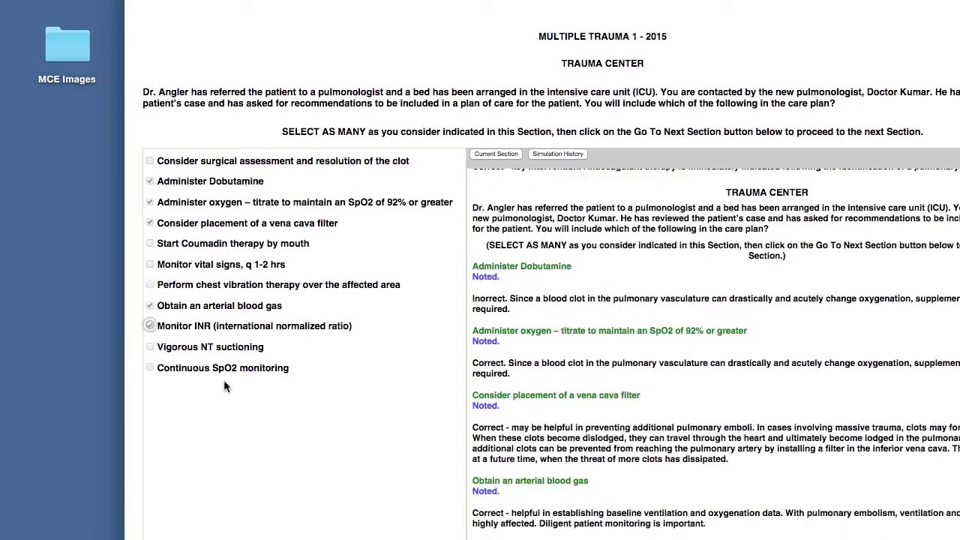
pyautogui.click(210, 464)
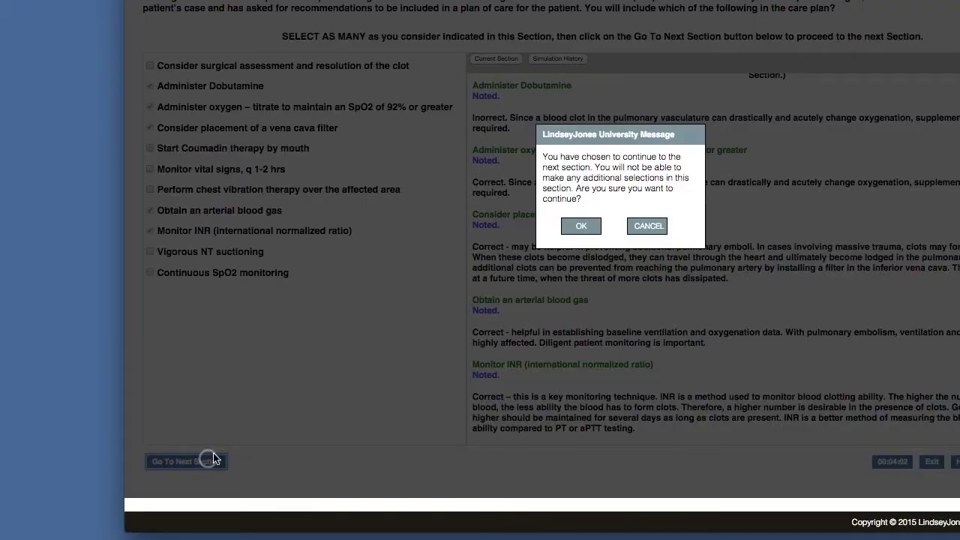
pyautogui.click(580, 224)
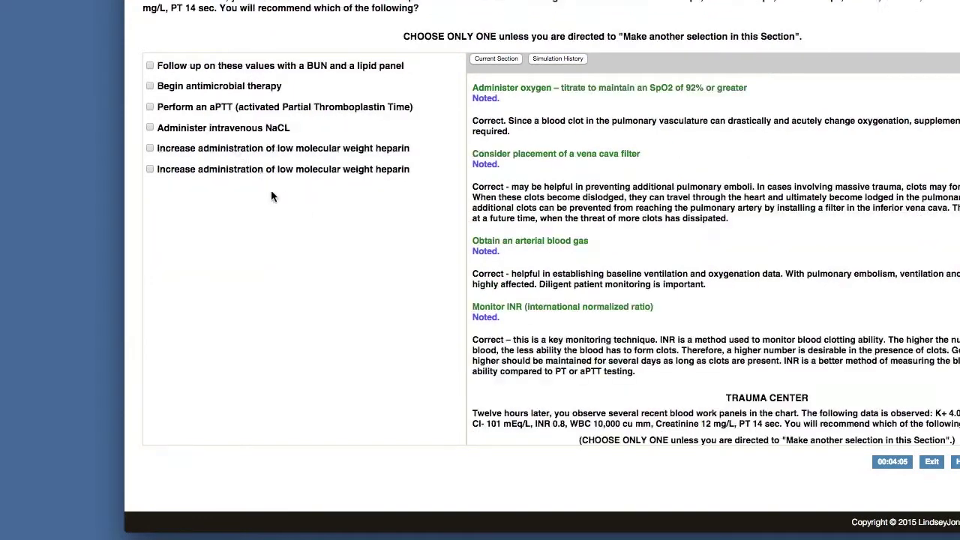
# Recommend beginning antimicrobial therapy for the blood work section, and show the detail score report for Multiple Trauma 1 - 2015.
pyautogui.click(150, 86)
pyautogui.click(633, 197)
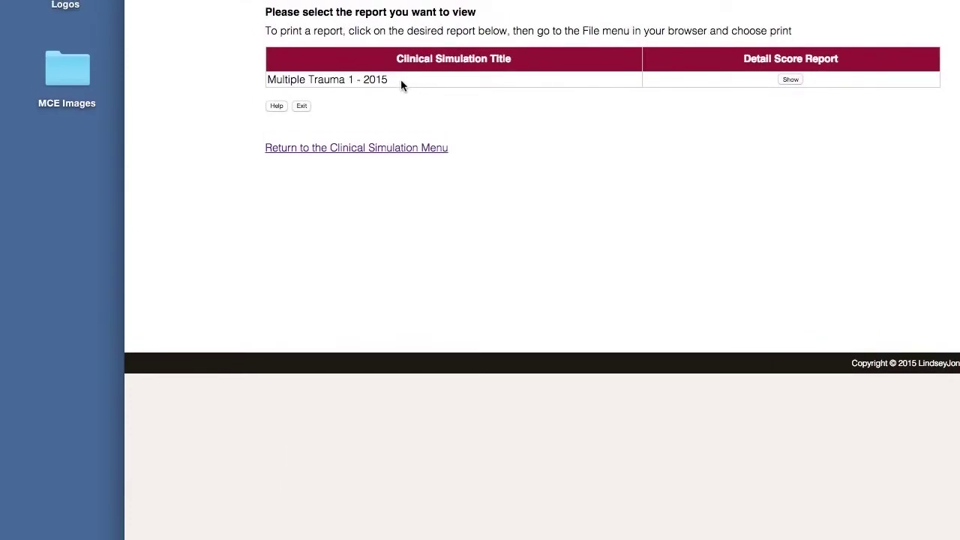
pyautogui.click(792, 90)
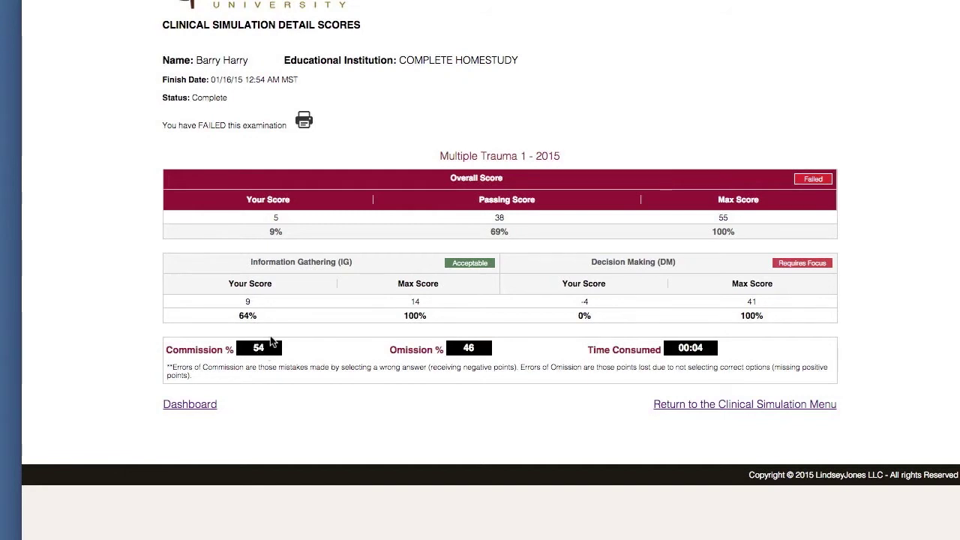
# Return from the score report to the student dashboard and view all clinical simulations.
pyautogui.click(192, 406)
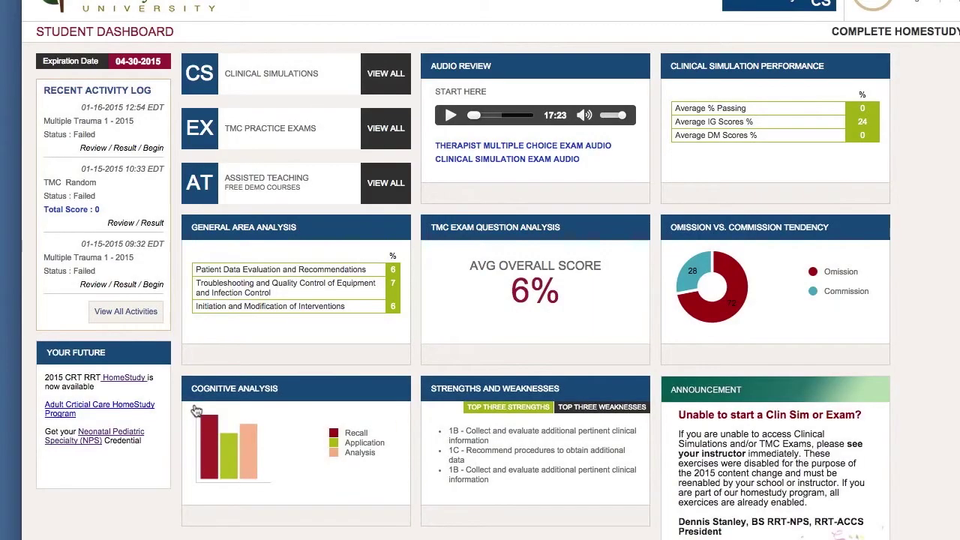
pyautogui.click(390, 84)
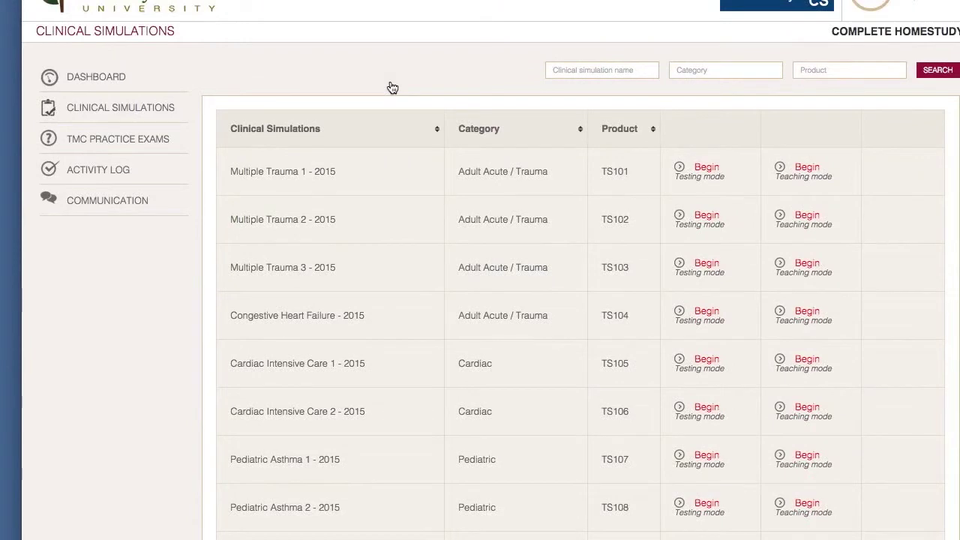